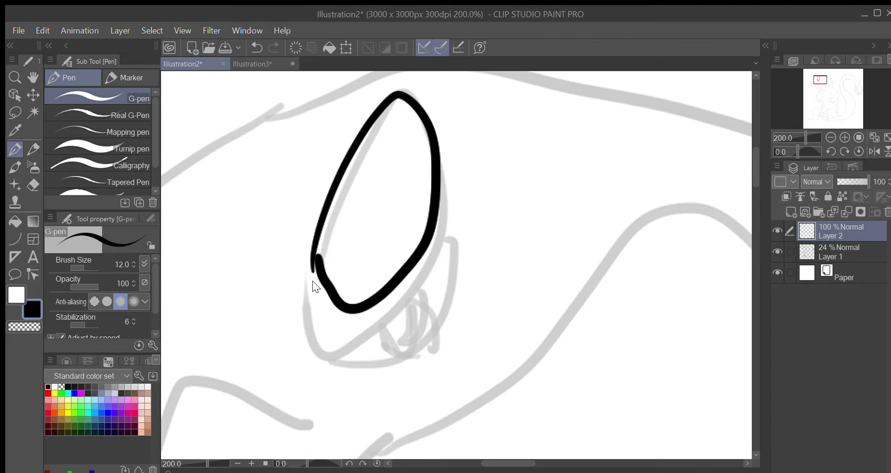
Step: Undo the last eye outline and ink a tall tilted oval eye with a small curved iris shape beneath it
key("ctrl+z")
mouse_move(312, 293)
left_mouse_down()
mouse_move(373, 114)
mouse_move(434, 132)
mouse_move(384, 324)
mouse_move(312, 309)
mouse_move(314, 256)
left_mouse_up()
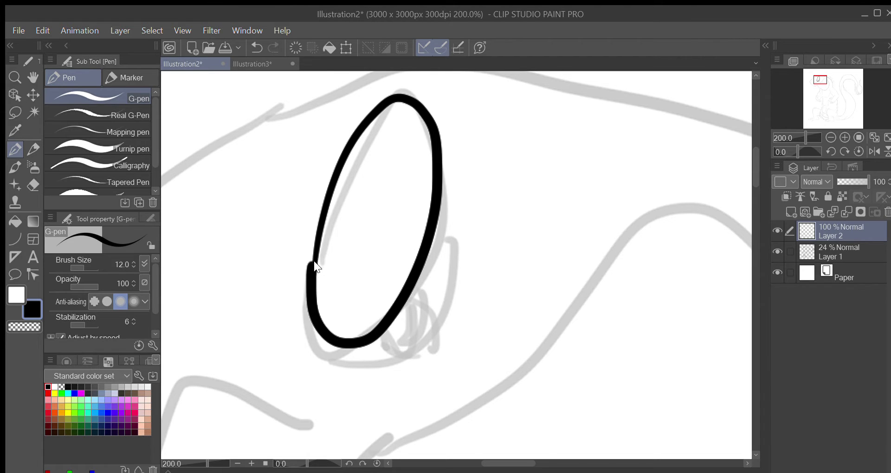
left_click_drag(348, 335, 336, 303)
mouse_move(338, 315)
left_mouse_down()
mouse_move(347, 330)
mouse_move(420, 232)
mouse_move(414, 220)
left_mouse_up()
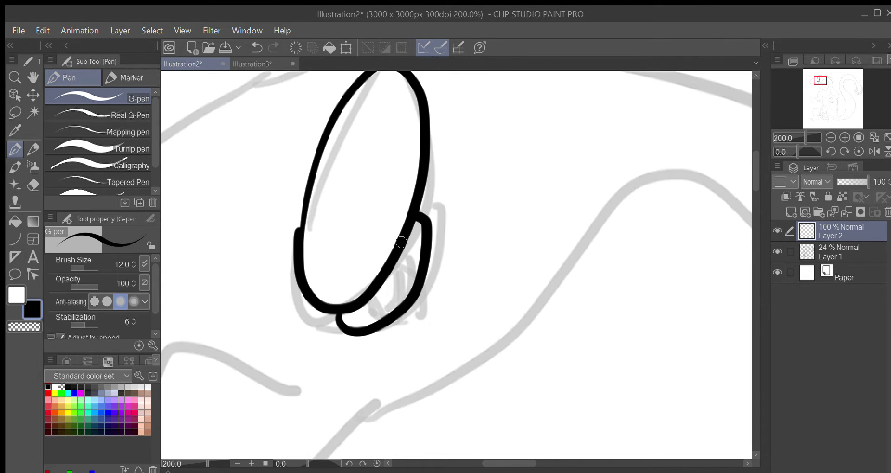
mouse_move(369, 289)
left_mouse_down()
mouse_move(389, 311)
mouse_move(411, 296)
mouse_move(409, 259)
mouse_move(395, 254)
mouse_move(393, 263)
mouse_move(662, 175)
left_mouse_up()
left_click_drag(448, 210, 501, 232)
Step: Ink the nostril, snout, wavy mouth line and lower jaw along the head sketch
left_click_drag(402, 270, 431, 206)
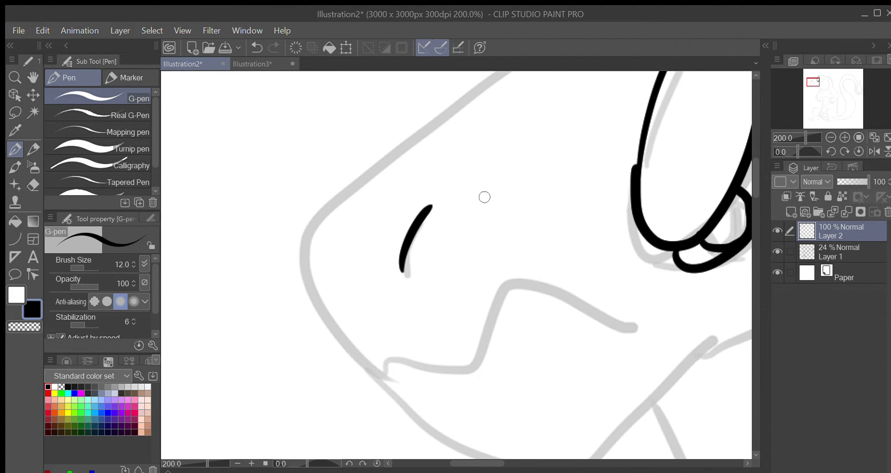
scroll(484, 197, "down", 2)
scroll(577, 93, "up", 1)
mouse_move(585, 82)
left_mouse_down()
mouse_move(383, 203)
mouse_move(323, 246)
mouse_move(307, 277)
mouse_move(333, 356)
mouse_move(353, 381)
mouse_move(444, 367)
mouse_move(469, 330)
mouse_move(549, 347)
left_mouse_up()
left_click_drag(538, 334, 477, 249)
mouse_move(299, 287)
left_mouse_down()
mouse_move(399, 376)
mouse_move(609, 252)
left_mouse_up()
mouse_move(647, 193)
left_mouse_down()
mouse_move(592, 239)
mouse_move(440, 273)
mouse_move(437, 260)
left_mouse_up()
Step: Ink the large rounded throat patch behind the jaw and the outline from the head's crown down the neck
scroll(455, 278, "down", 1)
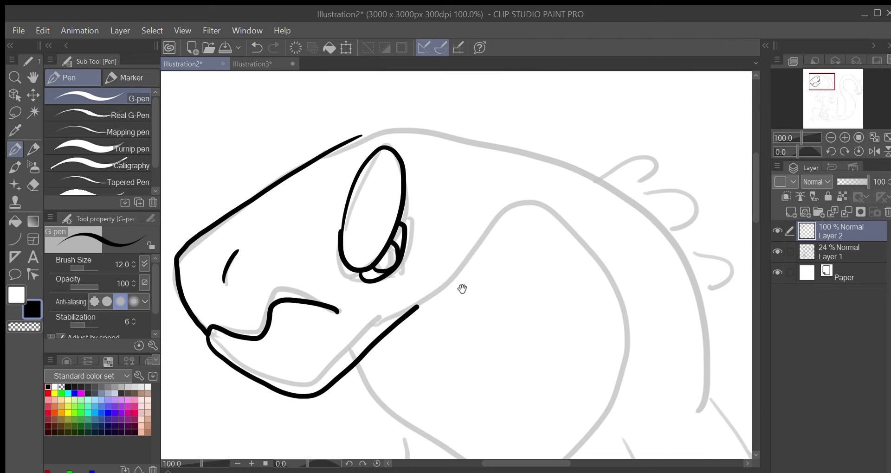
left_click_drag(463, 290, 483, 173)
mouse_move(437, 192)
left_mouse_down()
mouse_move(529, 97)
mouse_move(607, 122)
mouse_move(614, 252)
mouse_move(572, 364)
mouse_move(505, 389)
mouse_move(416, 332)
mouse_move(368, 253)
left_mouse_up()
left_click_drag(433, 171, 385, 295)
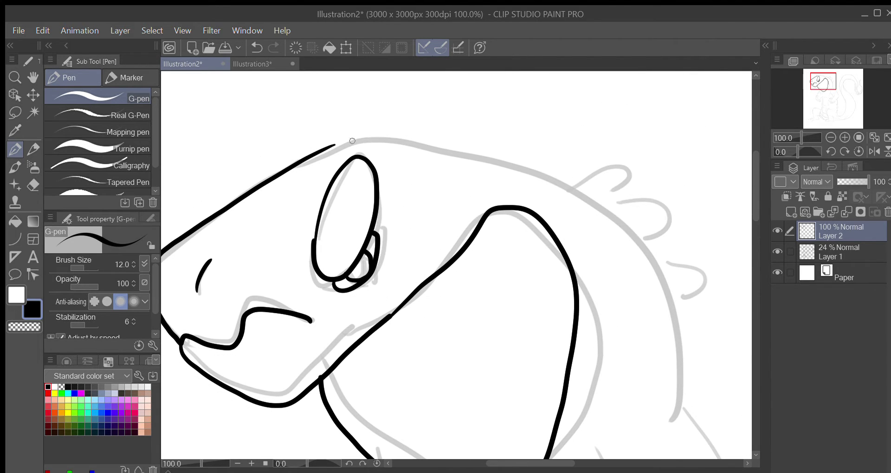
mouse_move(332, 147)
left_mouse_down()
mouse_move(430, 139)
mouse_move(596, 218)
mouse_move(679, 407)
mouse_move(600, 196)
mouse_move(514, 91)
left_mouse_up()
mouse_move(510, 119)
left_mouse_down()
mouse_move(506, 145)
mouse_move(553, 228)
mouse_move(531, 265)
mouse_move(583, 222)
mouse_move(650, 329)
mouse_move(678, 319)
left_mouse_up()
Step: Ink the near arm with its elbow crease and rounded hand with three pointed claws
scroll(586, 223, "up", 1)
mouse_move(519, 233)
left_mouse_down()
mouse_move(443, 278)
mouse_move(512, 275)
left_mouse_up()
mouse_move(509, 311)
left_mouse_down()
mouse_move(516, 357)
mouse_move(557, 355)
mouse_move(546, 368)
mouse_move(569, 378)
mouse_move(626, 340)
left_mouse_up()
scroll(627, 340, "down", 3)
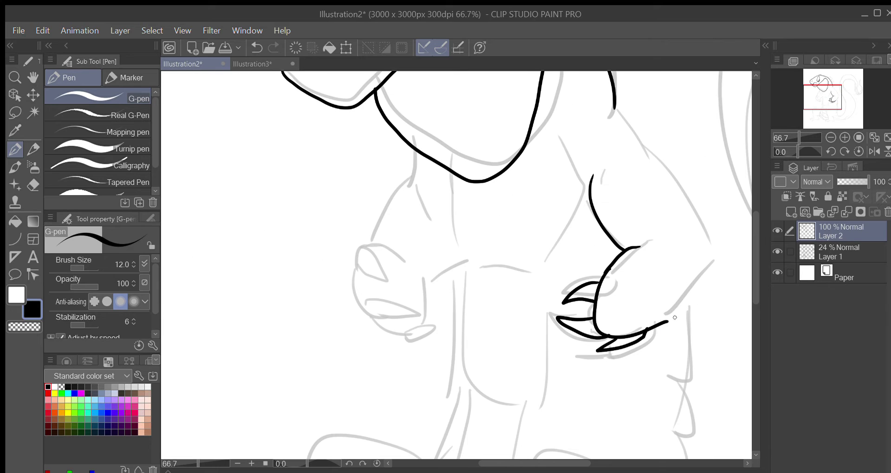
mouse_move(665, 320)
left_mouse_down()
mouse_move(699, 285)
mouse_move(708, 224)
mouse_move(622, 138)
left_mouse_up()
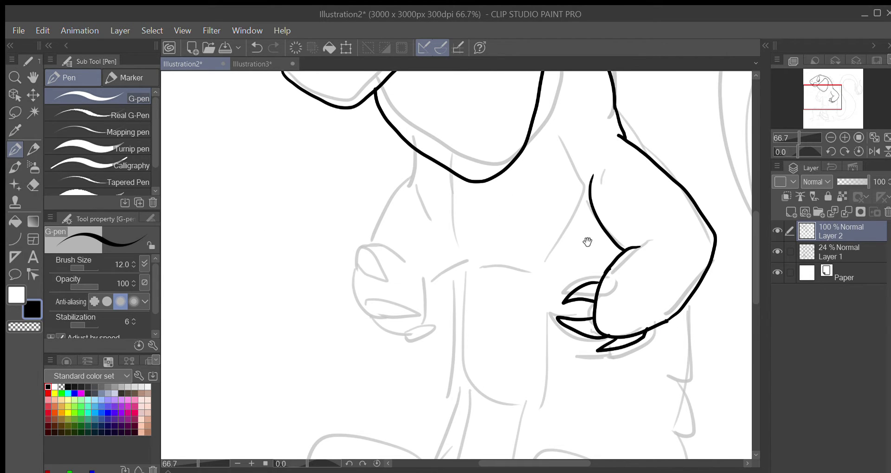
left_click_drag(587, 242, 597, 228)
left_click_drag(536, 204, 578, 204)
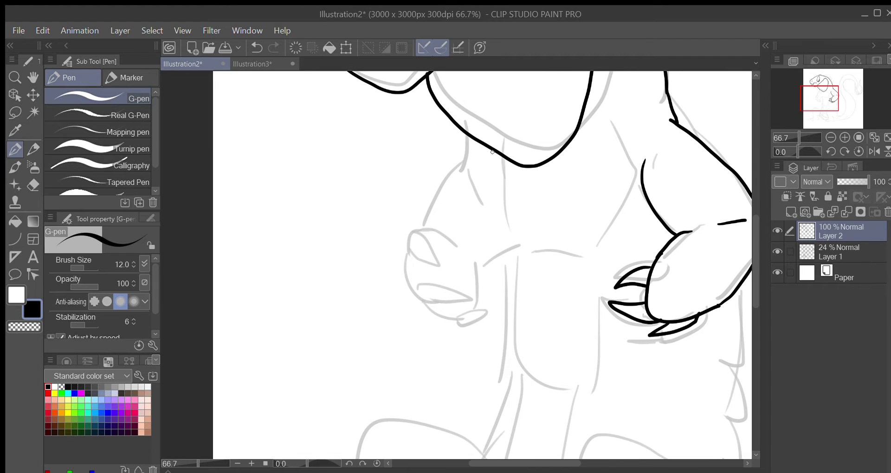
Step: Ink the angular chest plate below the throat patch
left_click_drag(497, 180, 485, 153)
mouse_move(472, 119)
left_mouse_down()
mouse_move(488, 207)
mouse_move(505, 223)
mouse_move(570, 228)
mouse_move(600, 157)
mouse_move(571, 100)
left_mouse_up()
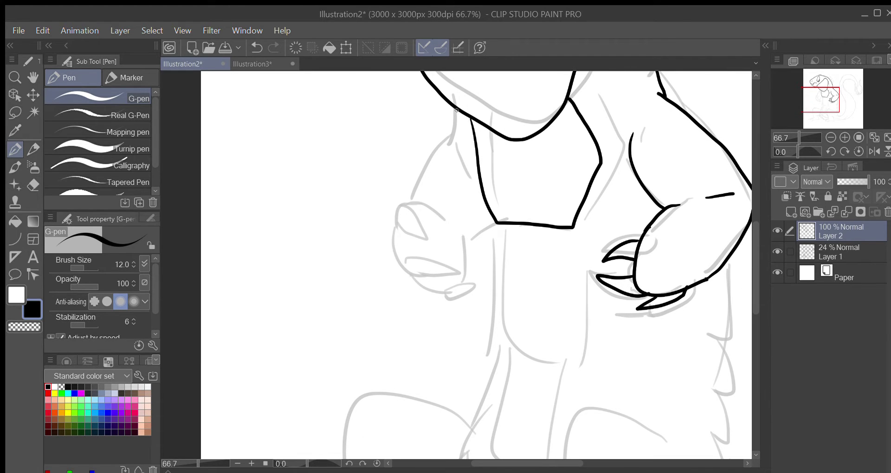
Step: Ink the far arm and its rounded hand with three claws
scroll(426, 229, "up", 4)
mouse_move(383, 218)
left_mouse_down()
mouse_move(423, 245)
mouse_move(383, 221)
left_mouse_up()
mouse_move(392, 333)
left_mouse_down()
mouse_move(376, 311)
mouse_move(452, 330)
mouse_move(381, 329)
left_mouse_up()
mouse_move(453, 367)
left_mouse_down()
mouse_move(504, 341)
mouse_move(450, 380)
mouse_move(456, 373)
mouse_move(412, 361)
mouse_move(365, 321)
mouse_move(354, 233)
mouse_move(419, 180)
left_mouse_up()
mouse_move(548, 167)
left_mouse_down()
mouse_move(536, 217)
mouse_move(508, 268)
mouse_move(501, 255)
mouse_move(508, 297)
mouse_move(495, 404)
left_mouse_up()
mouse_move(456, 200)
left_mouse_down()
mouse_move(461, 246)
mouse_move(434, 270)
left_mouse_up()
mouse_move(441, 160)
left_mouse_down()
mouse_move(400, 262)
mouse_move(400, 291)
left_mouse_up()
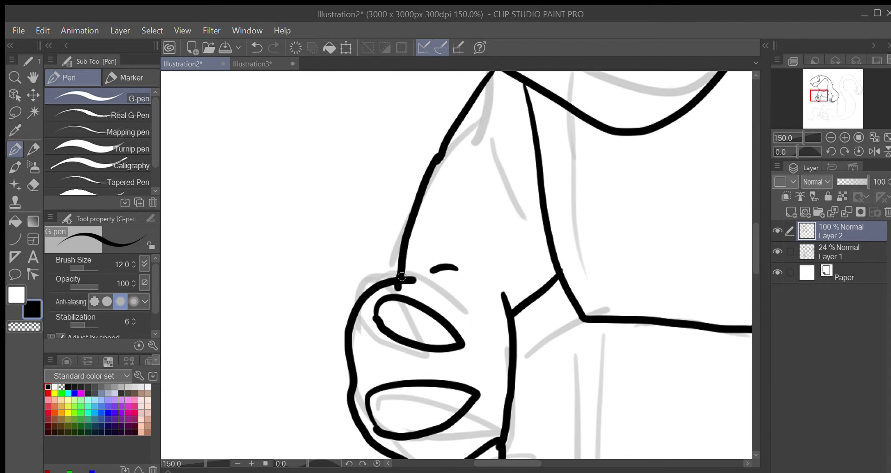
Step: Ink the long rounded belly plate below the chest plate
scroll(501, 328, "down", 1)
left_click_drag(626, 349, 497, 194)
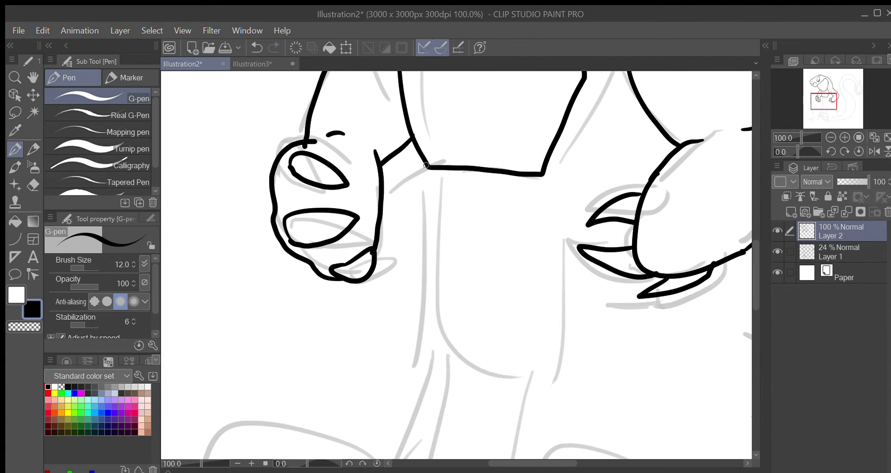
mouse_move(426, 165)
left_mouse_down()
mouse_move(439, 297)
mouse_move(469, 355)
mouse_move(563, 348)
mouse_move(543, 173)
left_mouse_up()
scroll(550, 168, "down", 1)
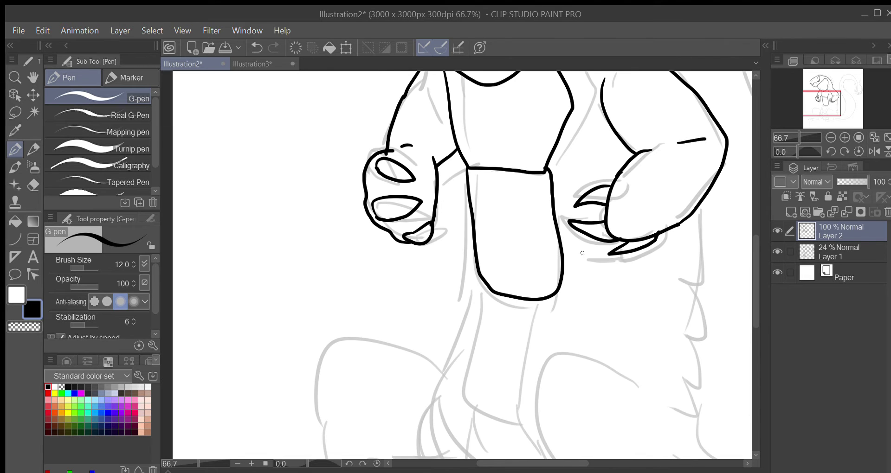
Step: Ink the row of curved spikes down the lower back behind the near arm
mouse_move(582, 253)
left_mouse_down()
mouse_move(510, 253)
mouse_move(462, 228)
mouse_move(446, 248)
mouse_move(481, 274)
mouse_move(458, 418)
mouse_move(453, 230)
left_mouse_up()
left_click_drag(511, 163, 542, 227)
mouse_move(507, 194)
left_mouse_down()
mouse_move(536, 224)
mouse_move(531, 264)
mouse_move(497, 231)
left_mouse_up()
mouse_move(519, 271)
left_mouse_down()
mouse_move(492, 279)
mouse_move(482, 310)
mouse_move(629, 239)
mouse_move(549, 219)
mouse_move(464, 237)
mouse_move(519, 359)
left_mouse_up()
Step: Ink the near hind leg with its rounded thigh, heel and three-clawed foot
scroll(569, 341, "up", 2)
left_click_drag(611, 305, 513, 247)
left_click_drag(513, 247, 572, 167)
mouse_move(572, 170)
left_mouse_down()
mouse_move(605, 332)
mouse_move(526, 387)
left_mouse_up()
mouse_move(501, 308)
left_mouse_down()
mouse_move(581, 248)
mouse_move(437, 276)
mouse_move(448, 314)
left_mouse_up()
mouse_move(490, 287)
left_mouse_down()
mouse_move(457, 309)
mouse_move(524, 333)
mouse_move(528, 344)
mouse_move(604, 329)
mouse_move(446, 274)
left_mouse_up()
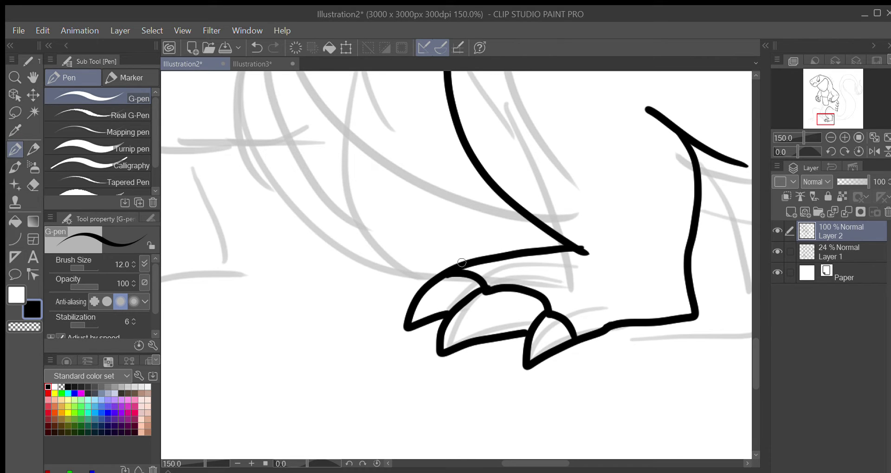
Step: Ink the lower belly segments beside the near thigh, redoing the tapered one, and the far hind leg with its clawed foot
scroll(476, 253, "down", 2)
left_click_drag(464, 233, 531, 389)
scroll(497, 103, "down", 1)
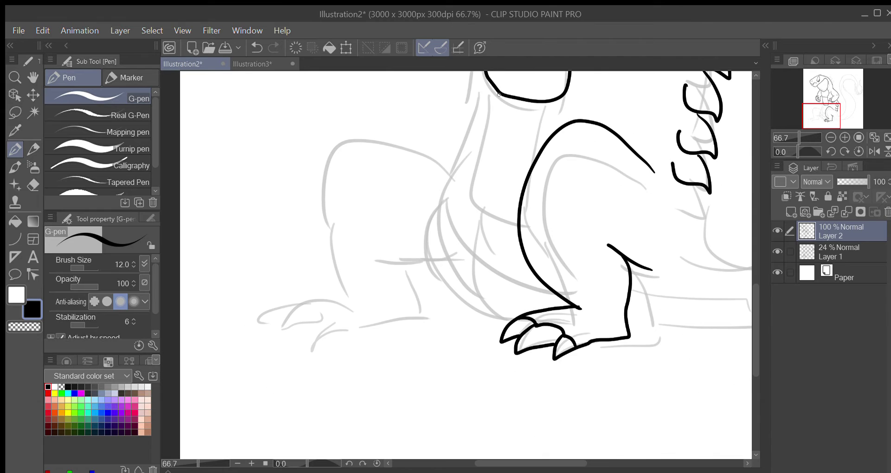
mouse_move(494, 87)
left_mouse_down()
mouse_move(476, 212)
mouse_move(480, 259)
left_mouse_up()
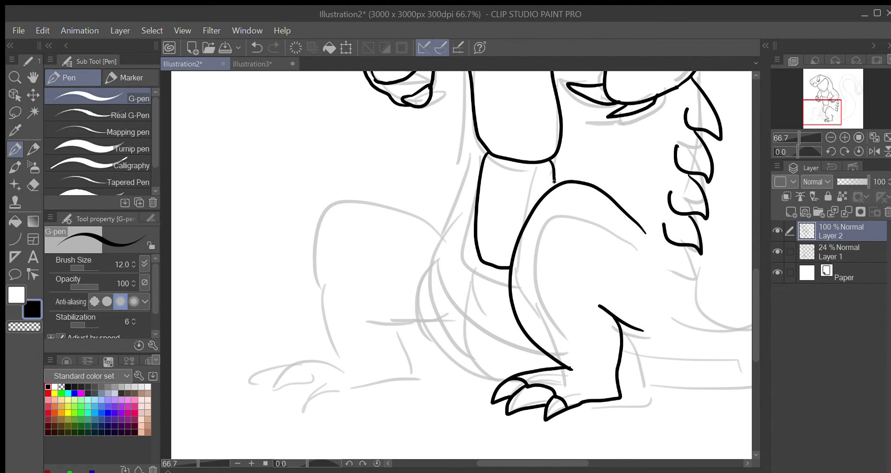
left_click_drag(490, 263, 479, 319)
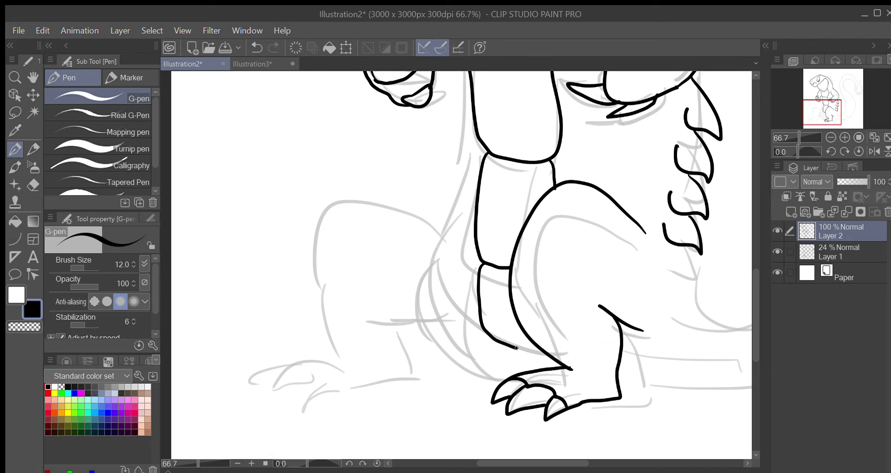
key("ctrl+z")
mouse_move(484, 265)
left_mouse_down()
mouse_move(489, 293)
mouse_move(507, 332)
left_mouse_up()
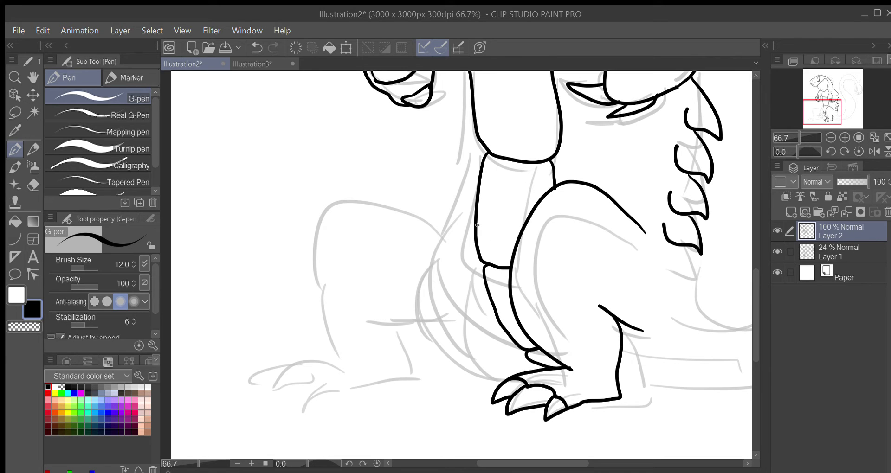
mouse_move(477, 224)
left_mouse_down()
mouse_move(454, 224)
mouse_move(457, 313)
mouse_move(496, 358)
mouse_move(471, 352)
mouse_move(436, 367)
left_mouse_up()
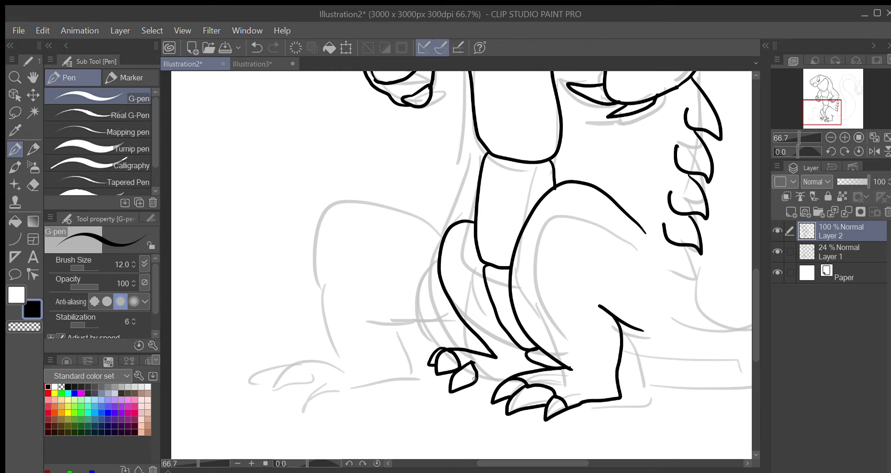
Step: Ink the long S-shaped tail from the lower back to its curled pointed tip, plus the rounded spikes behind the neck
left_click_drag(688, 321, 458, 283)
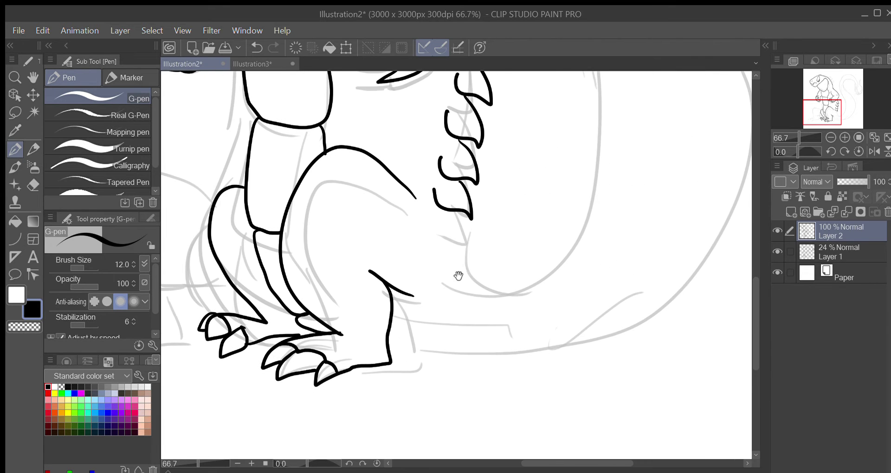
left_click_drag(447, 211, 513, 298)
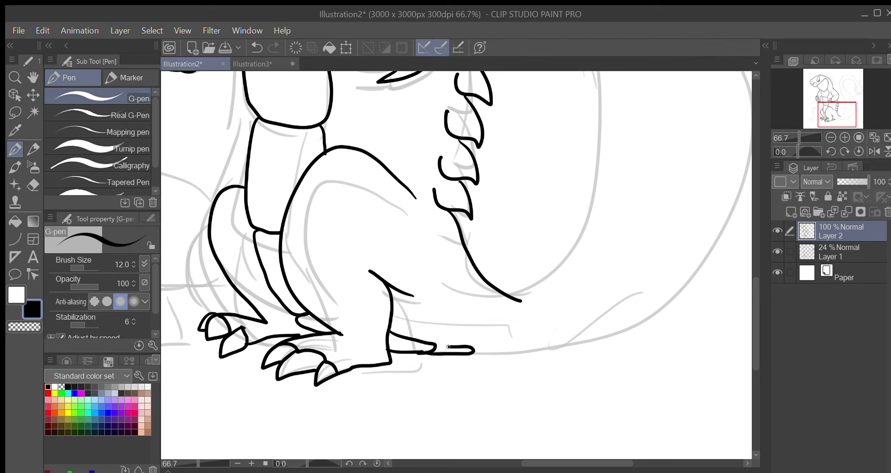
mouse_move(474, 351)
left_mouse_down()
mouse_move(539, 348)
mouse_move(663, 302)
left_mouse_up()
scroll(668, 213, "down", 2)
left_click_drag(646, 165, 539, 329)
mouse_move(493, 419)
left_mouse_down()
mouse_move(506, 382)
mouse_move(500, 393)
mouse_move(547, 347)
mouse_move(529, 230)
mouse_move(527, 82)
left_mouse_up()
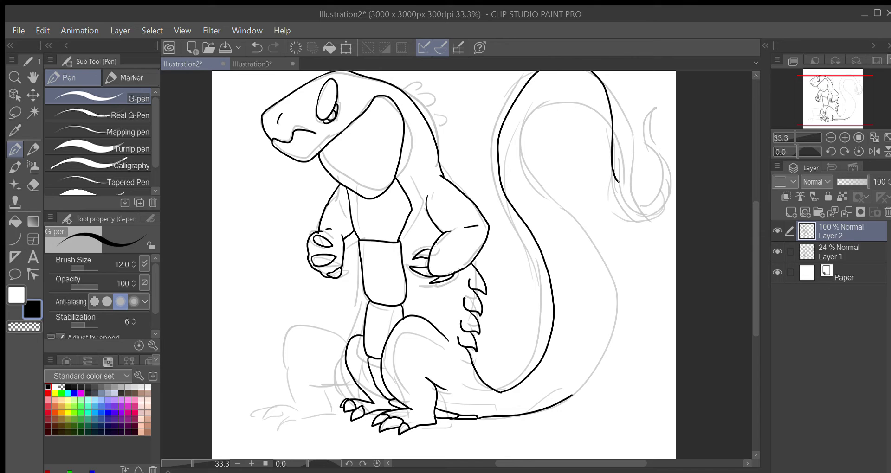
left_click_drag(618, 183, 641, 125)
mouse_move(591, 184)
left_mouse_down()
mouse_move(568, 94)
mouse_move(541, 184)
mouse_move(587, 317)
left_mouse_up()
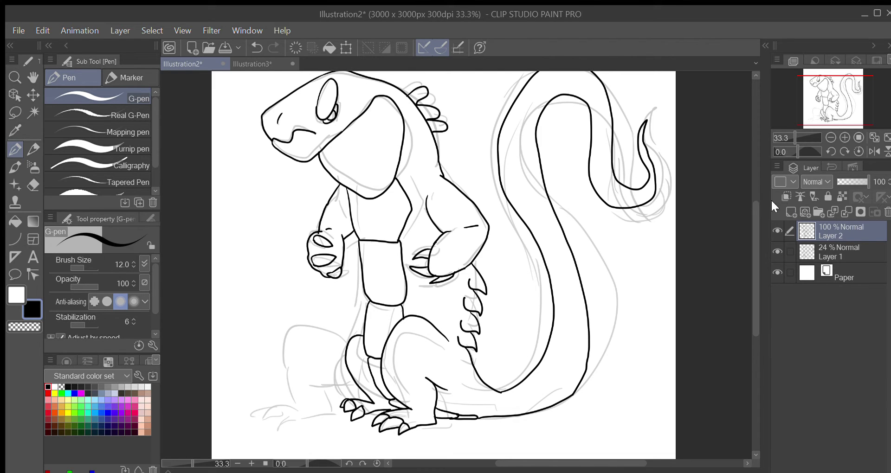
Step: Switch to the Fill tool and delete the 24% opacity sketch layer
key("g")
left_click(835, 252)
left_click(888, 212)
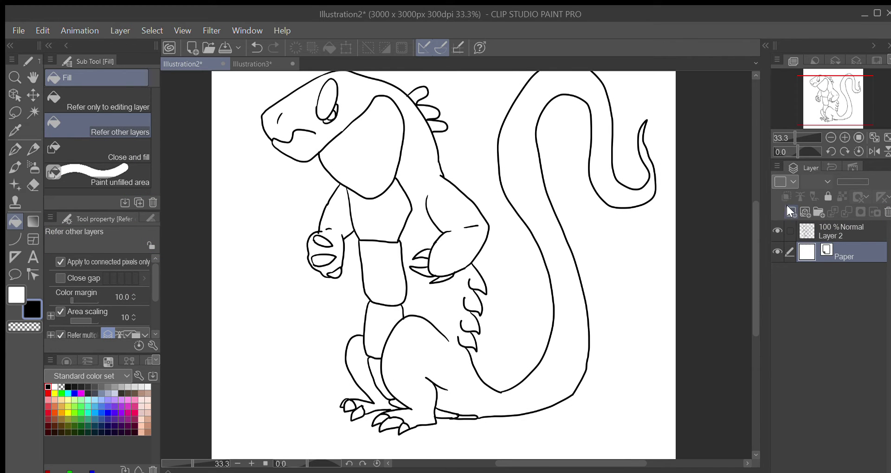
Step: Add an empty layer beneath the line art and hide the Paper layer
left_click(790, 211)
left_click(776, 272)
left_click_drag(252, 200, 272, 265)
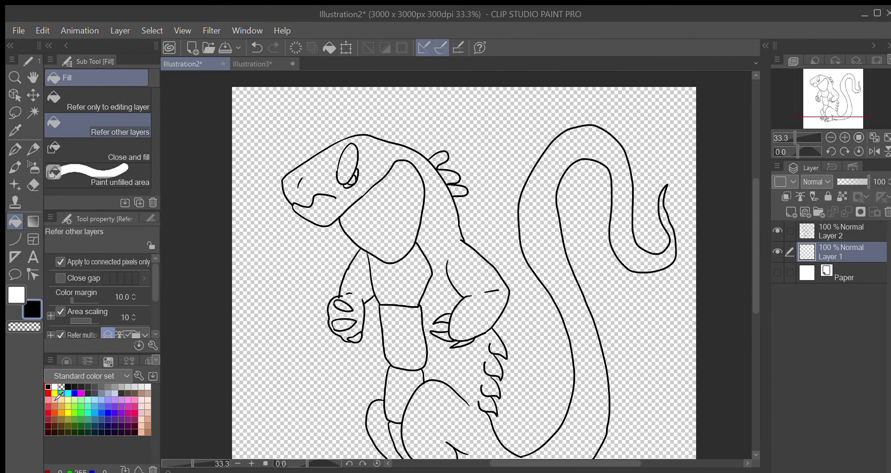
Step: Fill the small iris areas beneath the eye oval with yellow
left_click(54, 393)
scroll(374, 144, "up", 7)
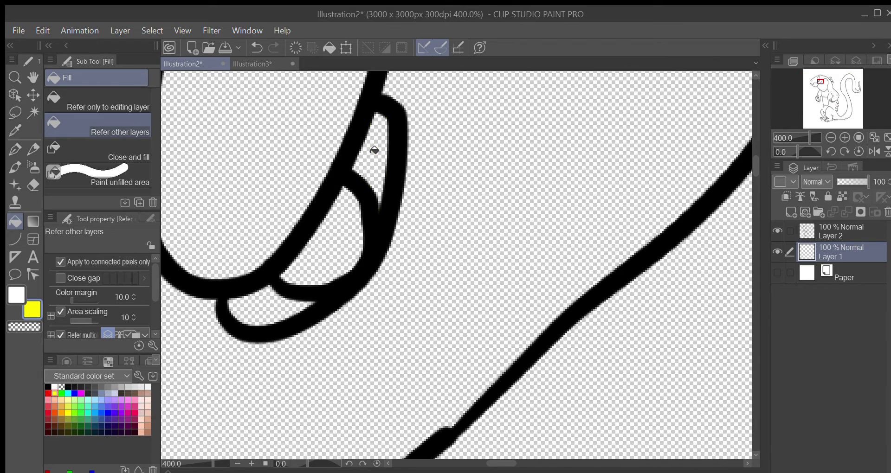
left_click(375, 150)
left_click(263, 303)
key("ctrl+0")
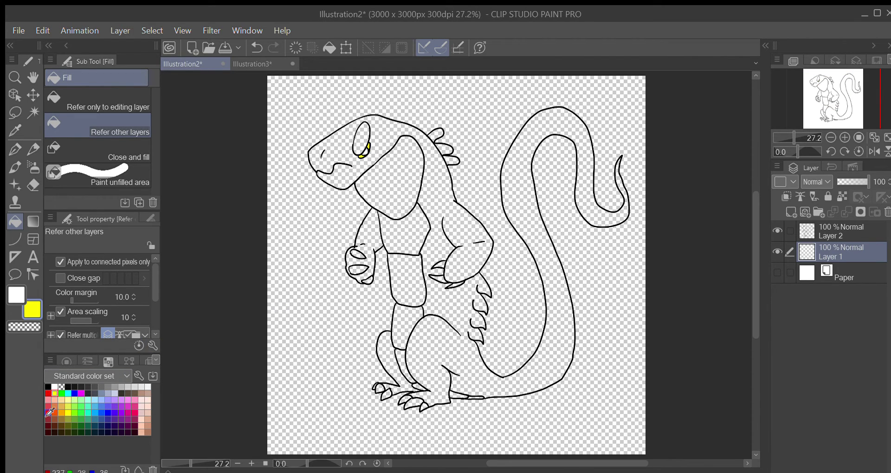
Step: Fill the throat patch, chest plate, belly segments and tail underside with light pink
left_click(49, 401)
left_click(402, 186)
left_click(400, 236)
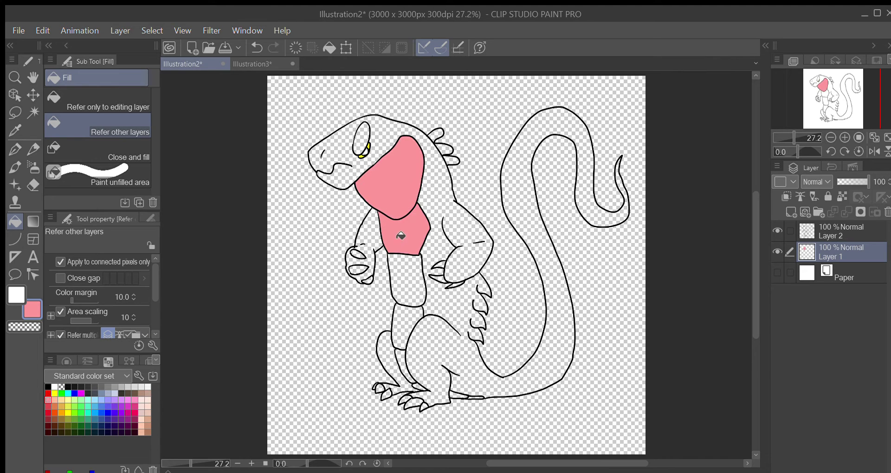
left_click(400, 266)
left_click(409, 324)
left_click(403, 367)
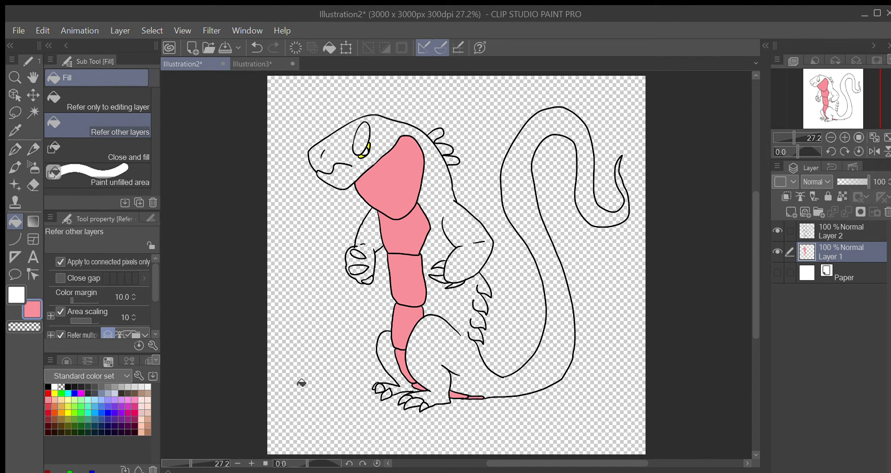
Step: Fill the head, body, tail, far arm and far leg with medium red
left_click(48, 407)
left_click(360, 168)
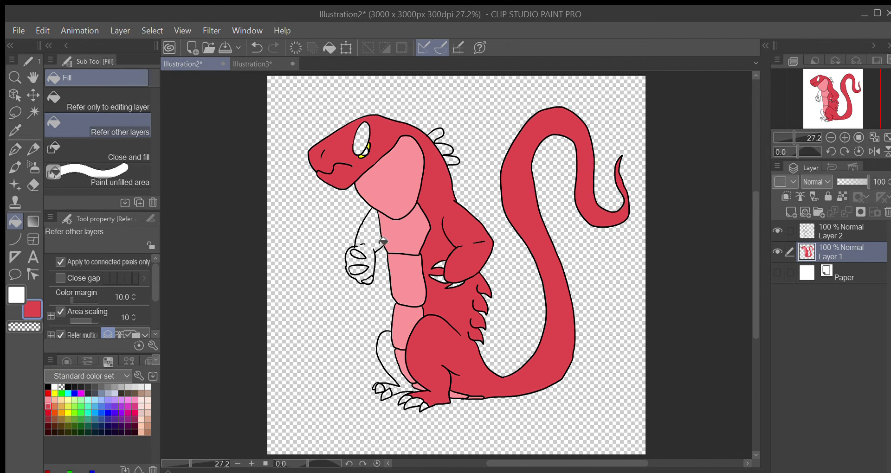
left_click(371, 256)
left_click(393, 359)
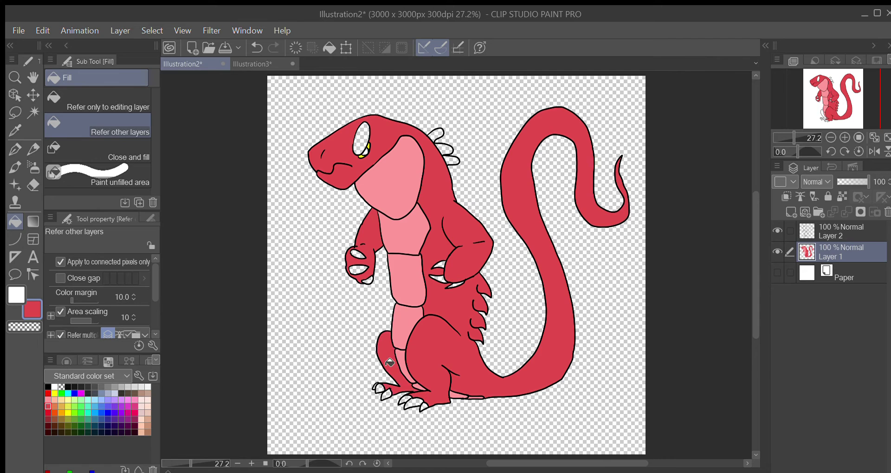
Step: Fill the tall eye oval and the neck spikes with bright red
left_click(49, 412)
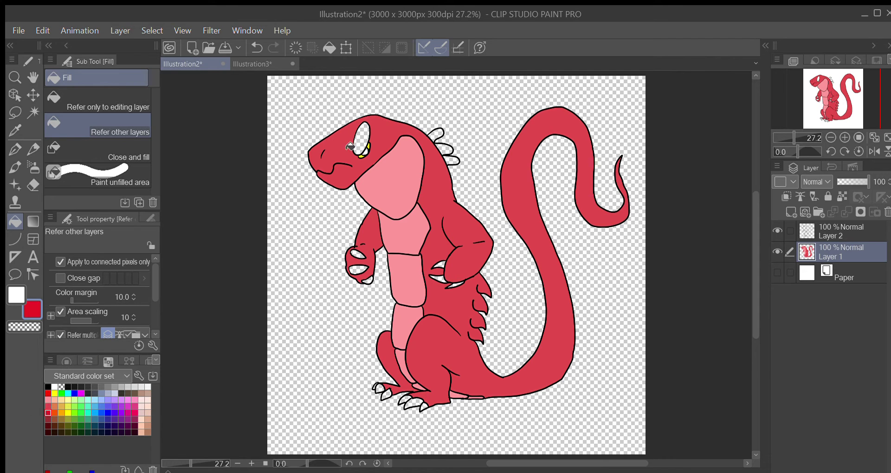
left_click(371, 129)
left_click(437, 136)
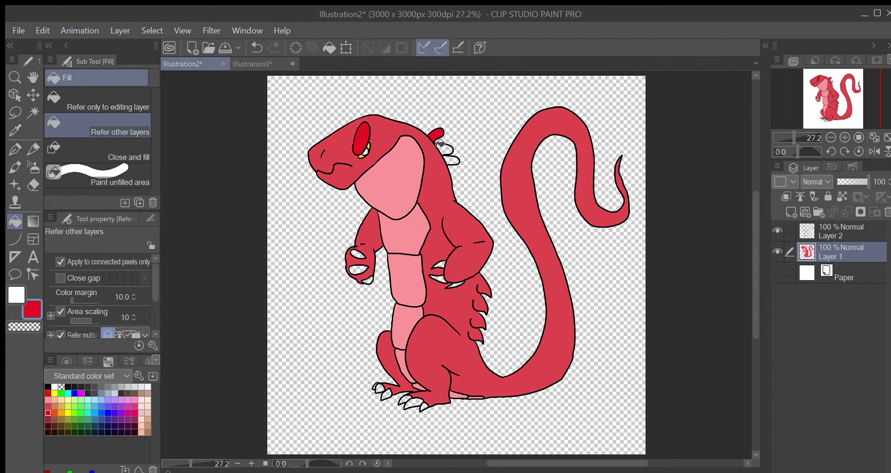
left_click(443, 147)
Step: Set the secondary color to black and fill the claws of the far hand with white
left_click(48, 387)
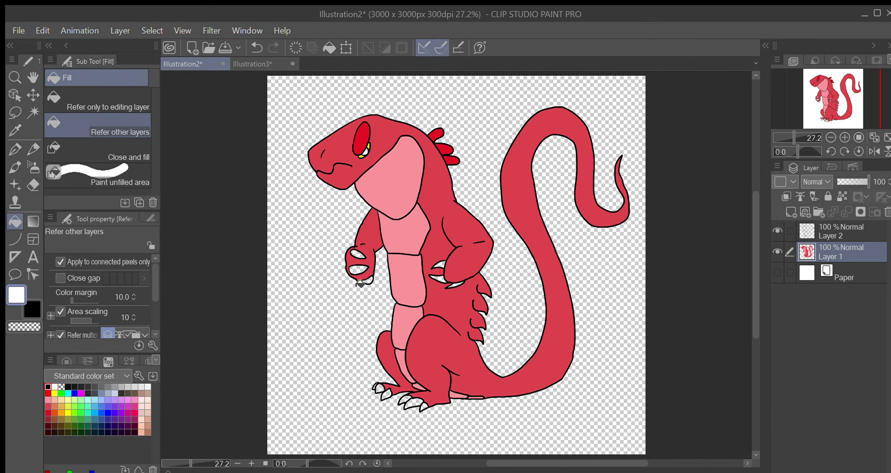
scroll(357, 248, "up", 5)
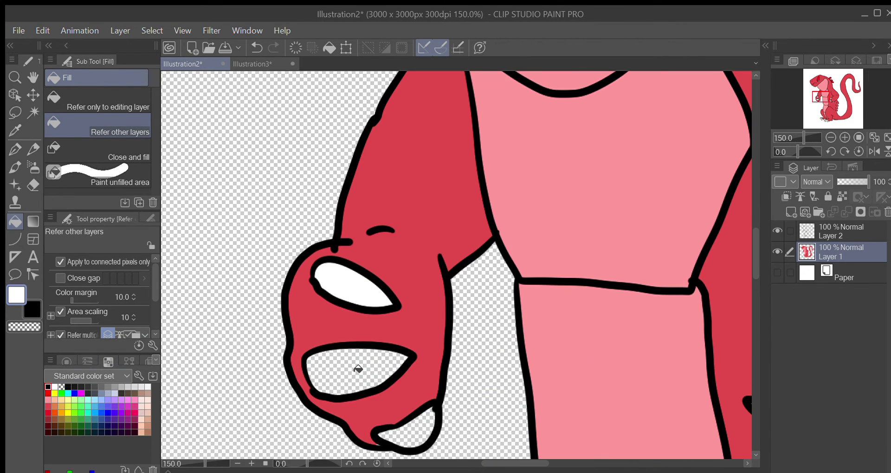
left_click(778, 231)
left_click(777, 231)
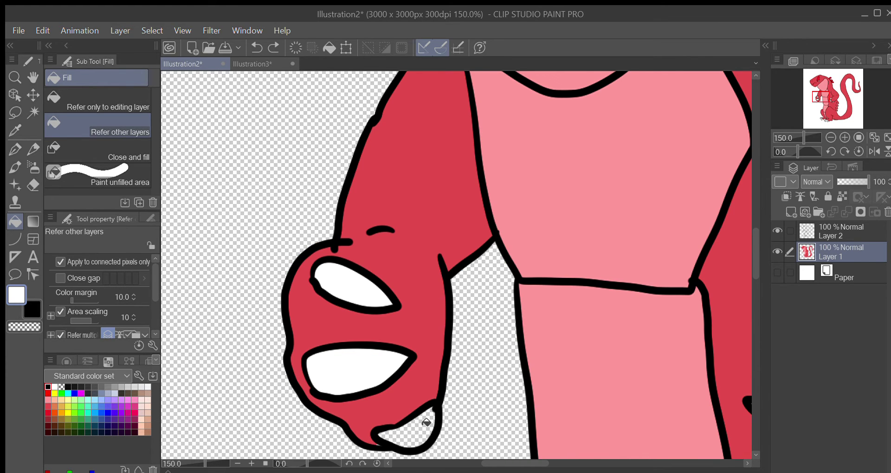
left_click(426, 423)
Step: Fill the three claws of the near hand with white
left_click_drag(632, 312, 407, 235)
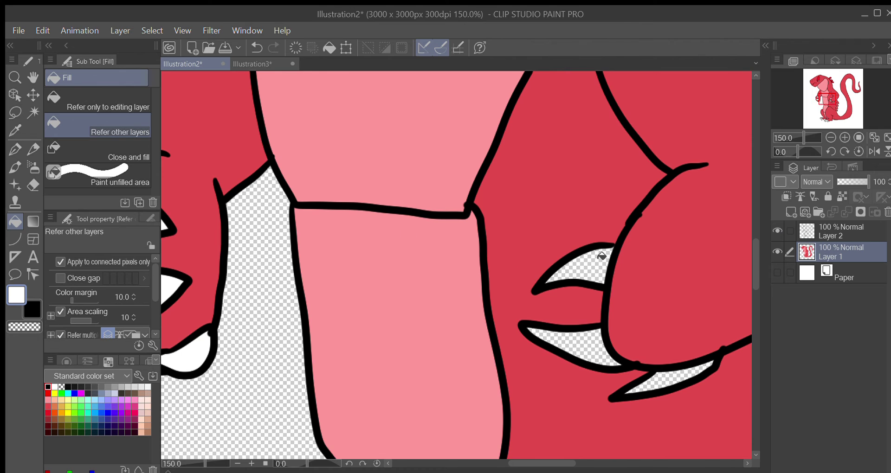
left_click(601, 256)
left_click(578, 345)
left_click(664, 383)
Step: Touch up the lowest claw of the far hand with the G-pen, sampling the surrounding red and the claw's white
left_click_drag(521, 311, 736, 279)
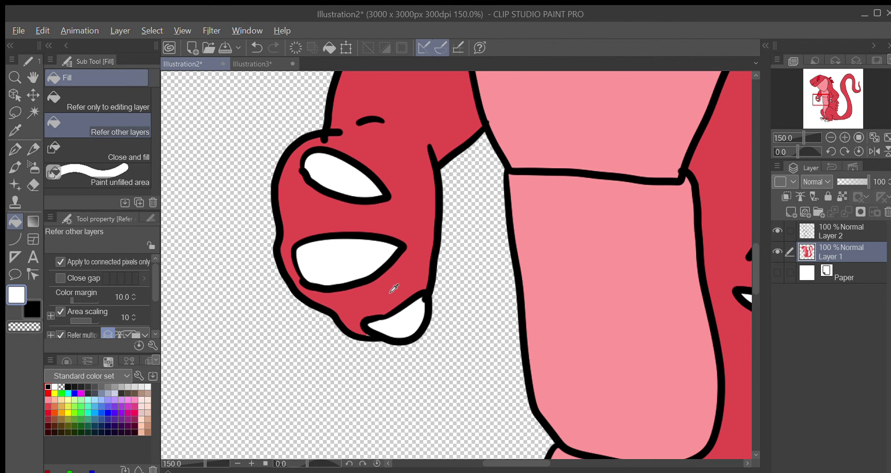
left_click(390, 293, "alt")
key("p")
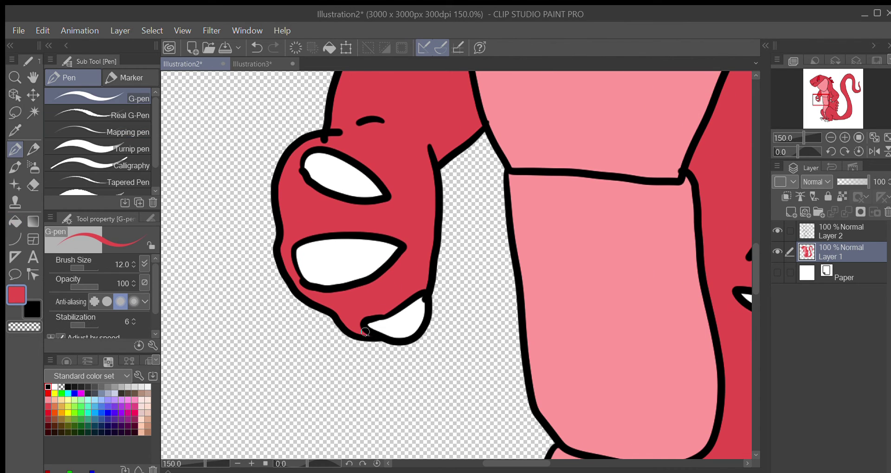
left_click(389, 331, "alt")
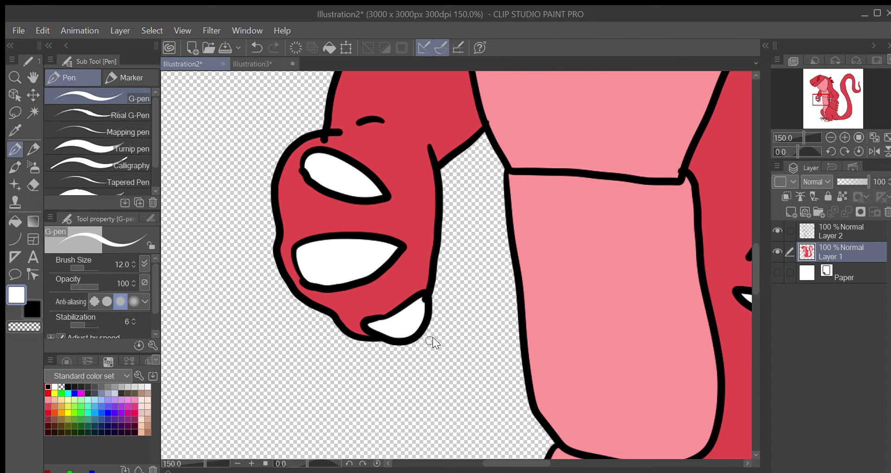
Step: Fill all the toe claws on both feet with white
key("ctrl+0")
key("g")
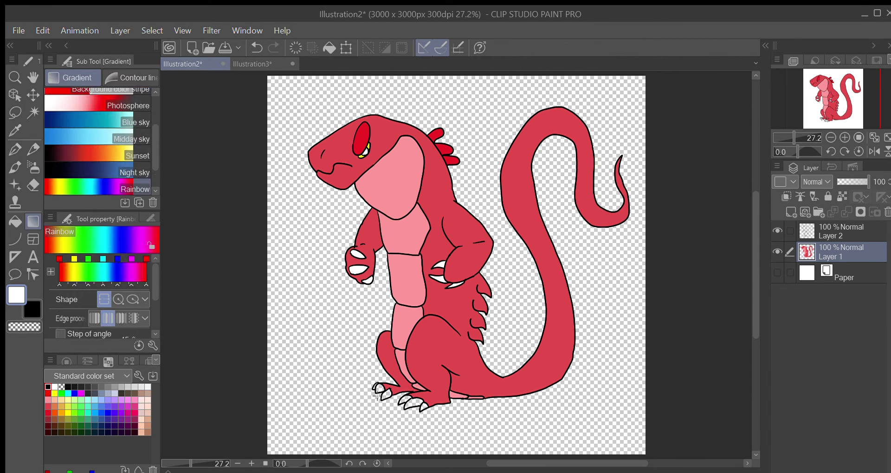
key("g")
scroll(385, 399, "up", 4)
scroll(445, 418, "up", 1)
left_click(446, 418)
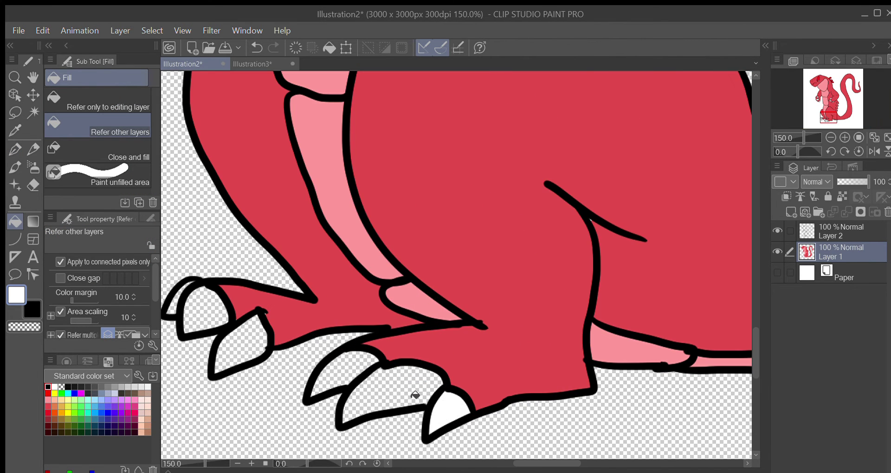
left_click(395, 402)
left_click(349, 366)
left_click(184, 306)
left_click(205, 310)
left_click(235, 339)
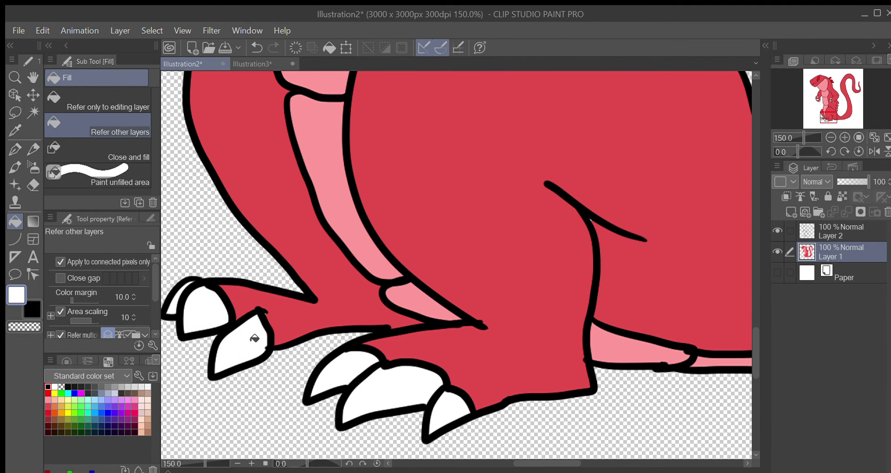
Step: Fill the pupil area beneath the eye oval with black
key("ctrl+0")
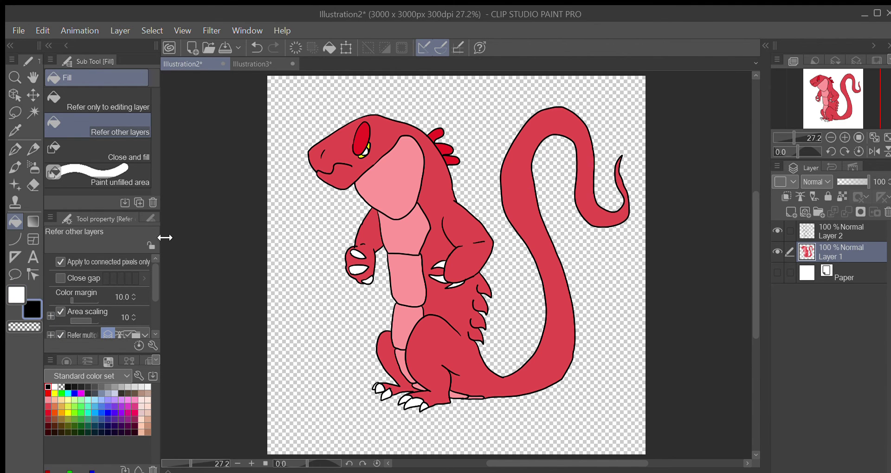
scroll(367, 149, "up", 7)
key("ctrl+0")
Step: Add a shading layer clipped to the flat colors at 29% opacity and choose the Smooth watercolor brush
left_click(788, 208)
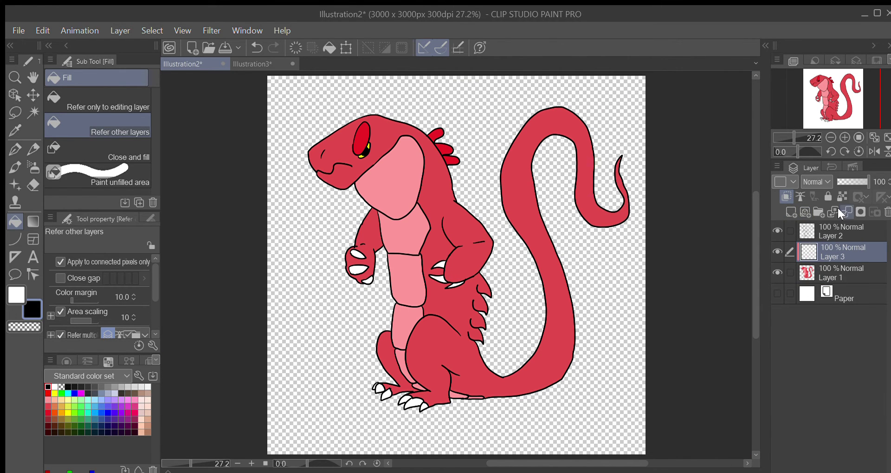
key("b")
left_click(841, 181)
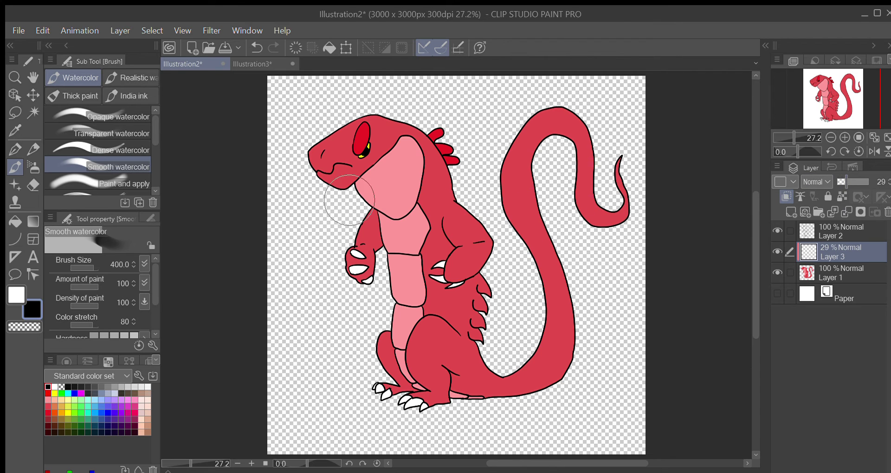
Step: Paint a black shadow under the jaw, reduce the brush size to 250 and lower the shading layer's opacity to 16%
left_click_drag(330, 190, 353, 187)
key("[")
key("[")
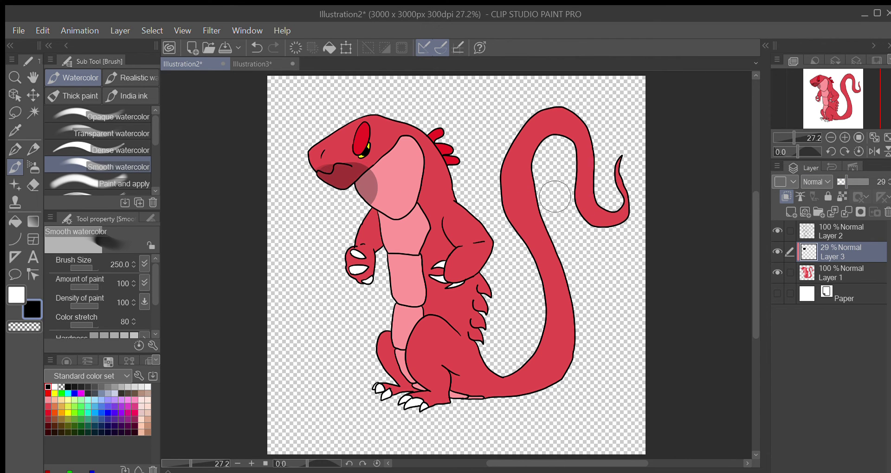
left_click_drag(832, 175, 837, 176)
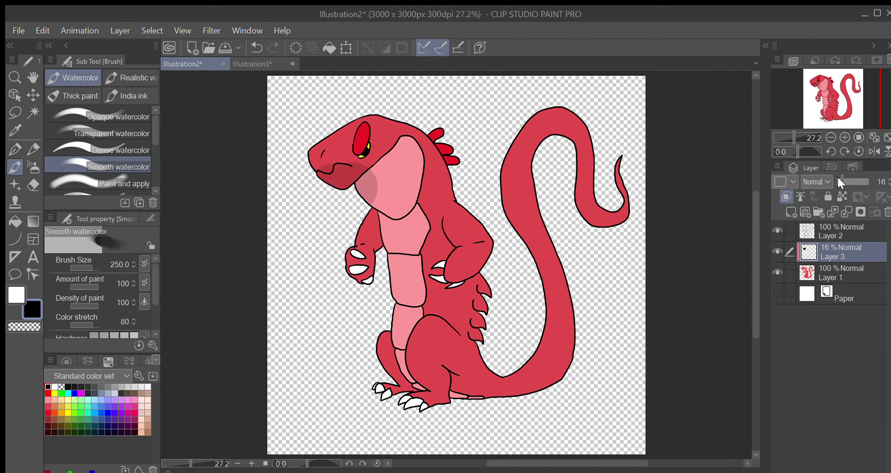
Step: Paint soft black shadows over the jaw, chest, belly, arms, back, legs and along the tail
mouse_move(364, 156)
left_mouse_down()
mouse_move(395, 214)
mouse_move(415, 184)
mouse_move(418, 232)
mouse_move(373, 264)
mouse_move(395, 279)
mouse_move(427, 212)
mouse_move(457, 248)
mouse_move(437, 262)
mouse_move(467, 278)
mouse_move(482, 262)
mouse_move(478, 304)
mouse_move(411, 274)
mouse_move(441, 320)
mouse_move(402, 334)
mouse_move(404, 384)
mouse_move(417, 399)
mouse_move(447, 392)
mouse_move(464, 353)
mouse_move(466, 395)
mouse_move(501, 398)
mouse_move(474, 367)
left_mouse_up()
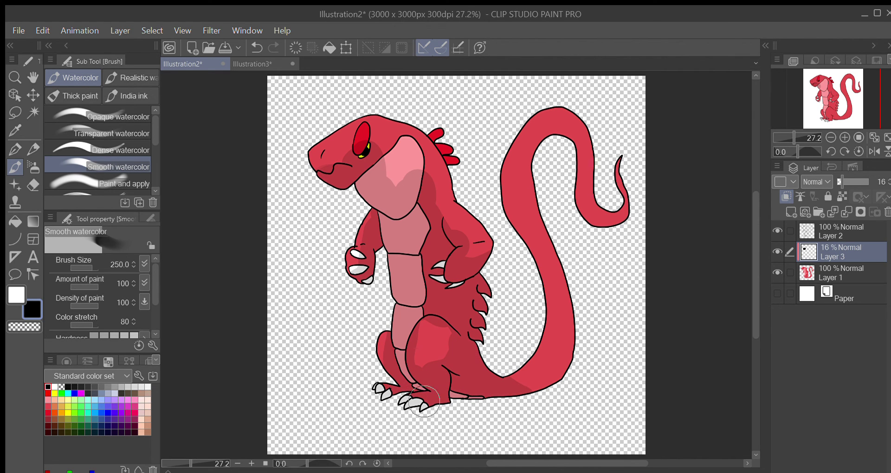
mouse_move(478, 395)
left_mouse_down()
mouse_move(543, 386)
mouse_move(580, 361)
mouse_move(591, 333)
mouse_move(565, 377)
mouse_move(582, 304)
mouse_move(569, 272)
mouse_move(512, 224)
mouse_move(556, 241)
mouse_move(513, 213)
mouse_move(532, 212)
mouse_move(539, 153)
mouse_move(570, 145)
mouse_move(592, 230)
mouse_move(632, 227)
mouse_move(627, 203)
mouse_move(617, 212)
mouse_move(594, 207)
mouse_move(590, 141)
mouse_move(569, 125)
mouse_move(542, 128)
mouse_move(521, 161)
mouse_move(518, 197)
left_mouse_up()
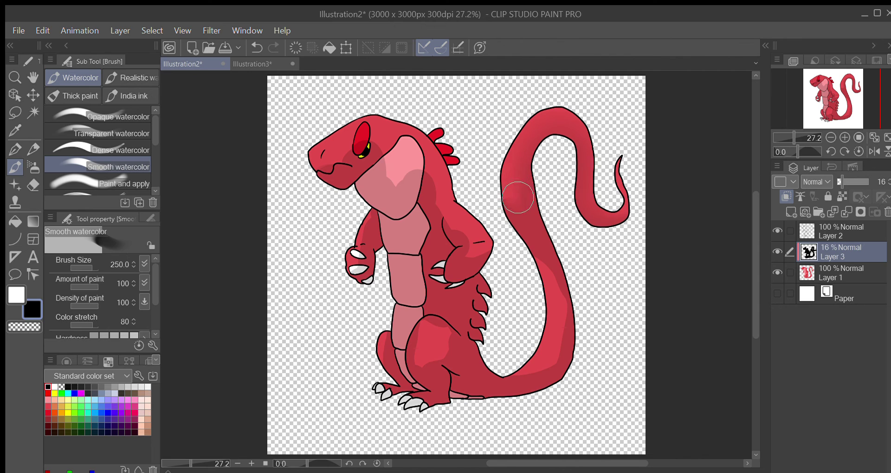
mouse_move(521, 260)
left_mouse_down()
mouse_move(551, 315)
mouse_move(543, 351)
mouse_move(485, 377)
mouse_move(555, 359)
mouse_move(557, 328)
mouse_move(546, 358)
mouse_move(541, 290)
left_mouse_up()
mouse_move(418, 338)
left_mouse_down()
mouse_move(419, 363)
mouse_move(436, 347)
left_mouse_up()
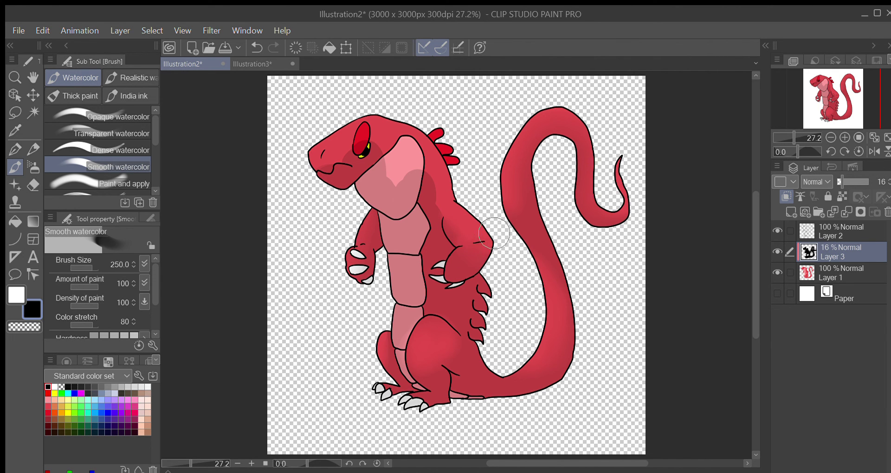
Step: Switch to white and paint soft highlights on the snout, throat patch, arms and thigh
mouse_move(473, 240)
left_mouse_down()
mouse_move(422, 175)
mouse_move(400, 181)
mouse_move(373, 146)
mouse_move(352, 146)
mouse_move(322, 158)
left_mouse_up()
key("x")
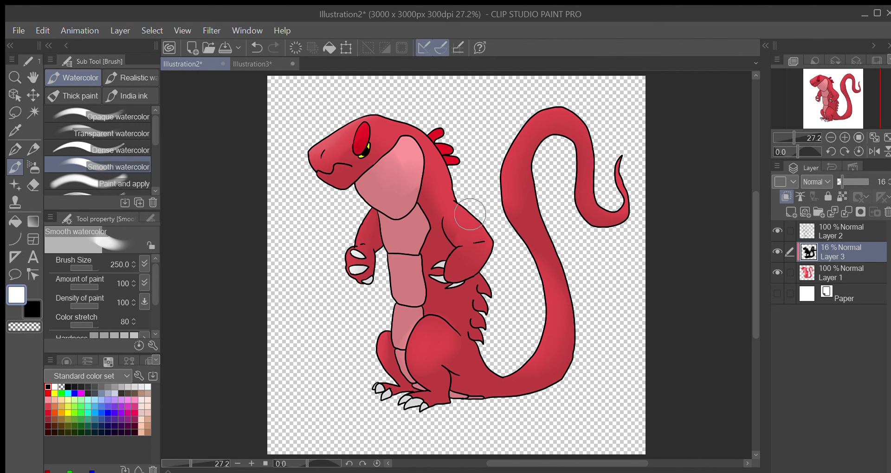
mouse_move(470, 215)
left_mouse_down()
mouse_move(477, 224)
mouse_move(464, 237)
left_mouse_up()
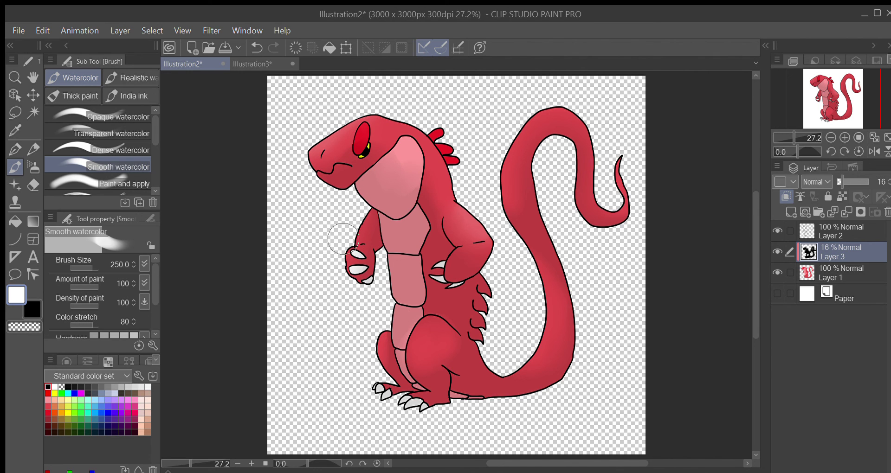
left_click_drag(424, 342, 432, 336)
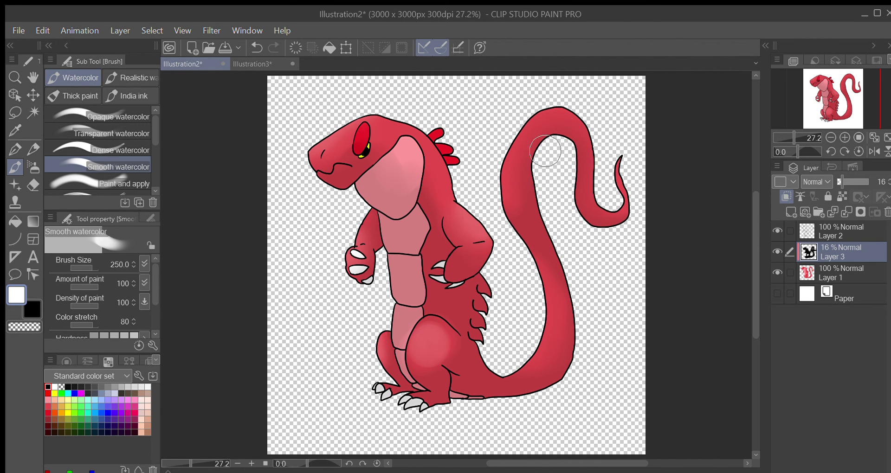
Step: Paint soft white highlights along the tail's upper curve and tip and on the legs
mouse_move(511, 179)
left_mouse_down()
mouse_move(526, 129)
mouse_move(590, 107)
mouse_move(562, 125)
mouse_move(578, 123)
mouse_move(557, 128)
left_mouse_up()
mouse_move(523, 168)
left_mouse_down()
mouse_move(508, 197)
mouse_move(526, 209)
left_mouse_up()
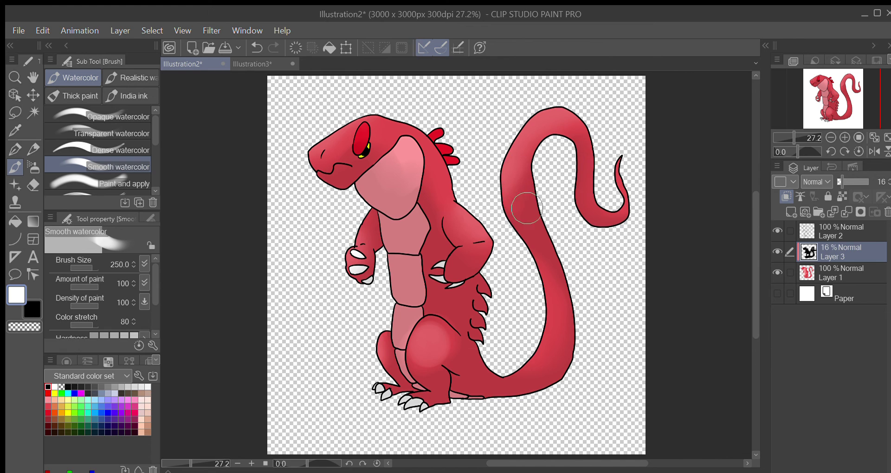
mouse_move(614, 153)
left_mouse_down()
mouse_move(619, 192)
mouse_move(605, 206)
mouse_move(604, 193)
mouse_move(613, 197)
mouse_move(611, 214)
mouse_move(621, 213)
mouse_move(611, 173)
left_mouse_up()
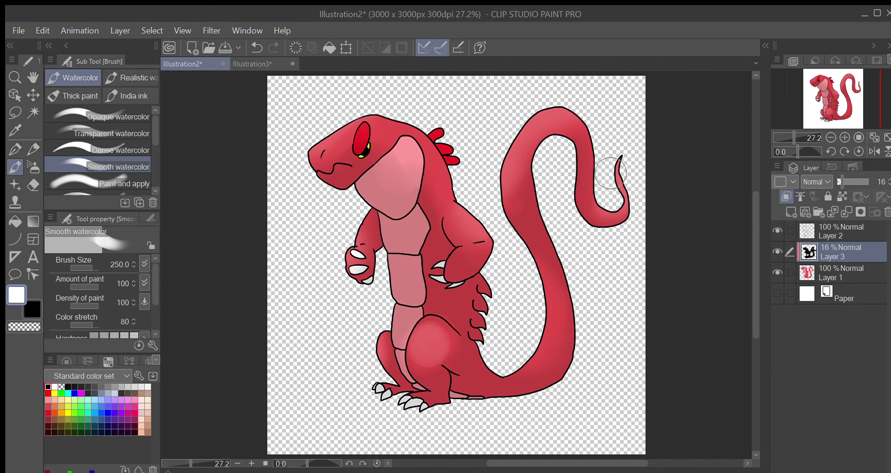
left_click_drag(395, 333, 443, 370)
Step: Make black the drawing color and choose the Darker pencil
left_click(35, 302)
key("p")
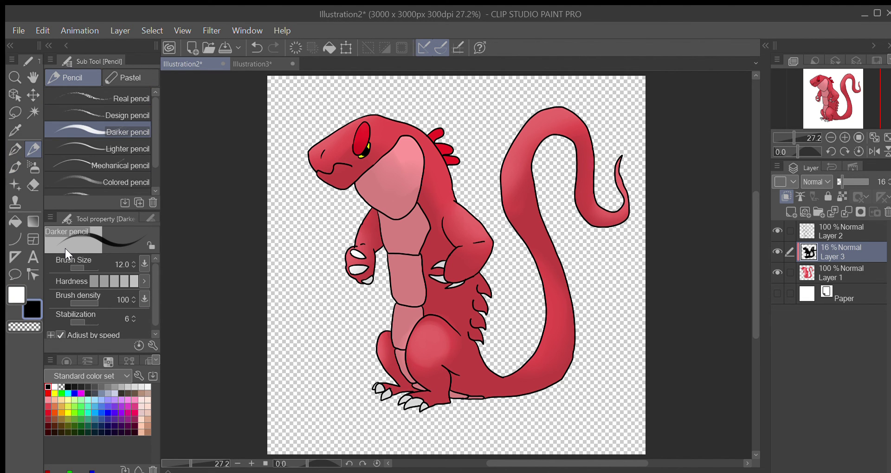